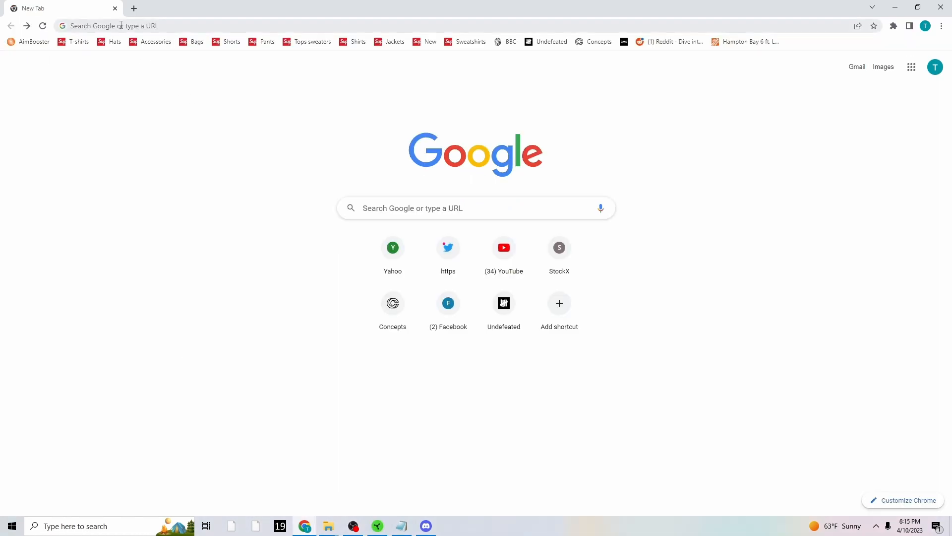
Search Google for botrix and open the BotRix BETA login page.
click(121, 26)
text(botrix)
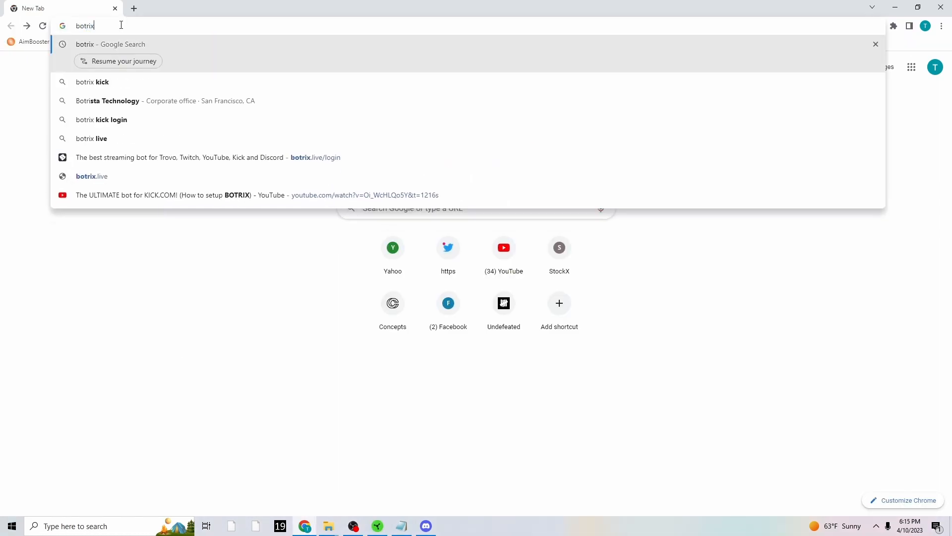
key(Return)
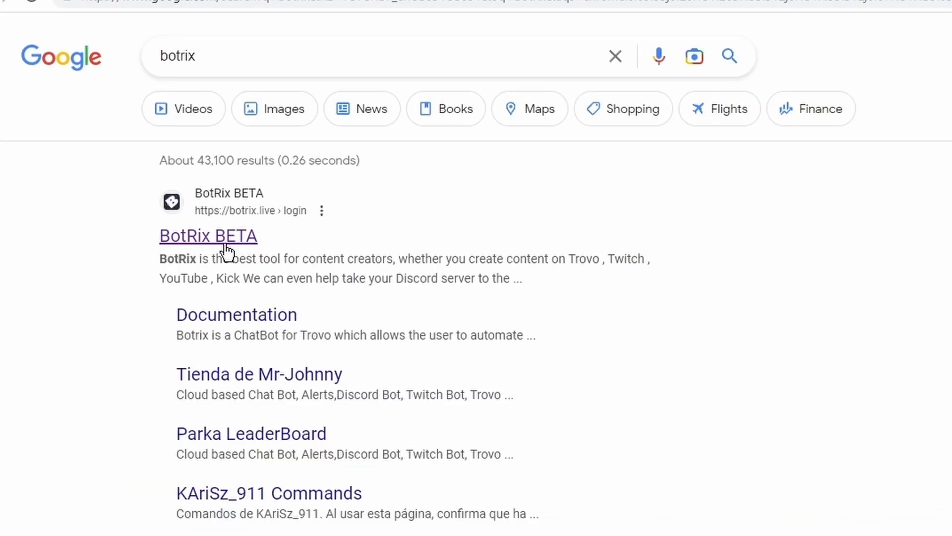
click(149, 163)
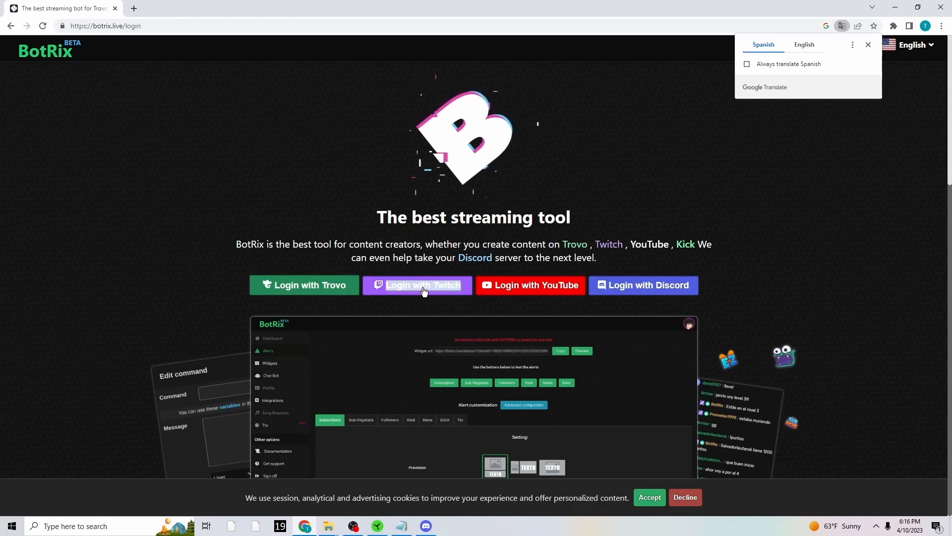
Log in to BotRix with Twitch, authorizing its access, and dismiss the Premium offer after translating the page to English.
click(423, 286)
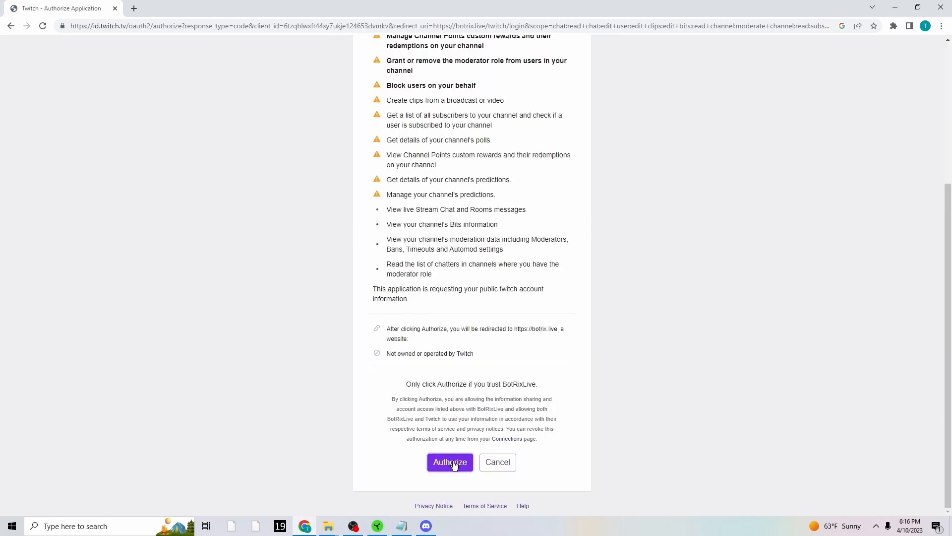
click(452, 463)
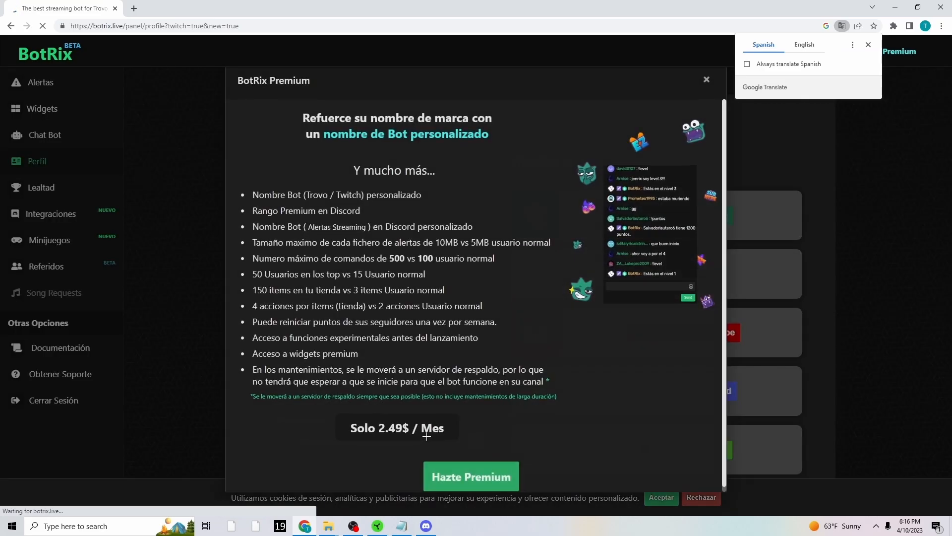
click(811, 44)
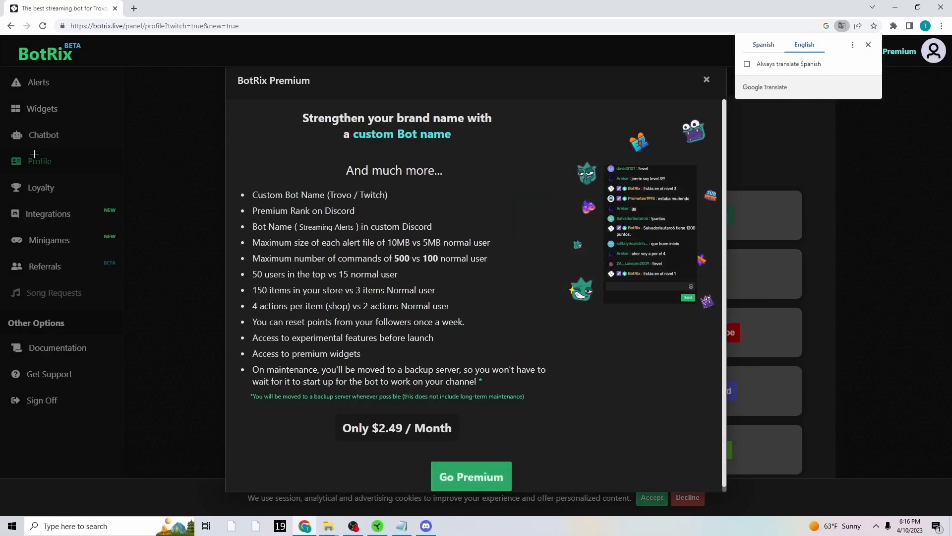
click(706, 80)
Start linking a Kick account from the profile's Platforms list and submit the username exampleaccount123.
scroll(463, 273, down, 2)
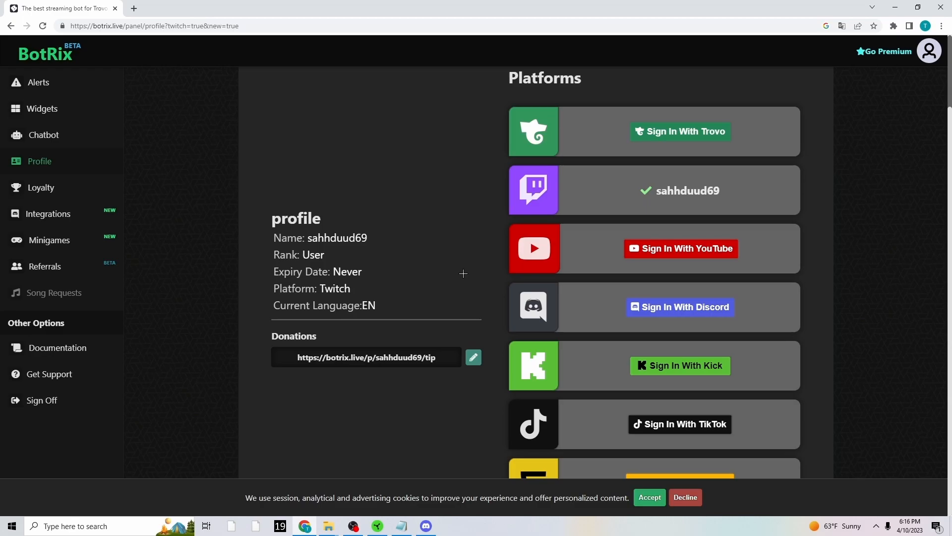
click(663, 366)
click(506, 269)
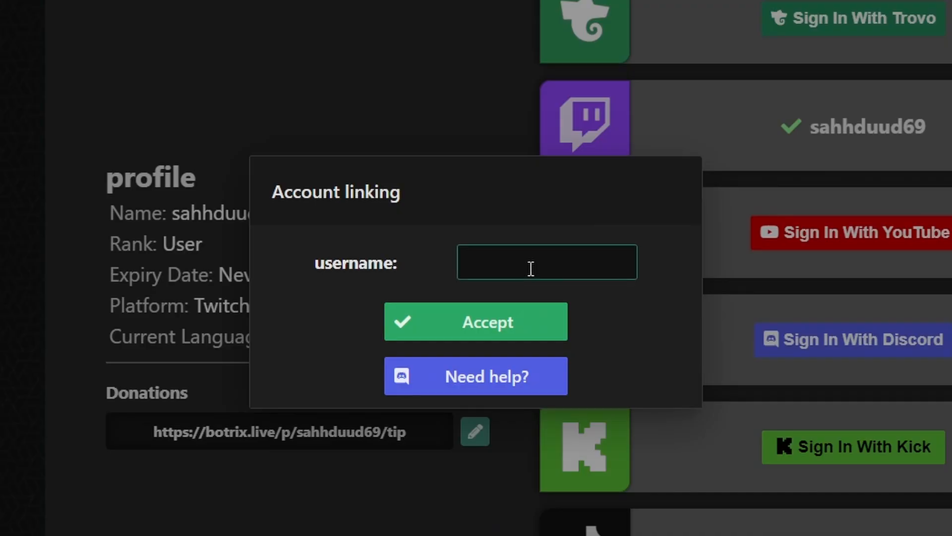
text(exampleaccount123)
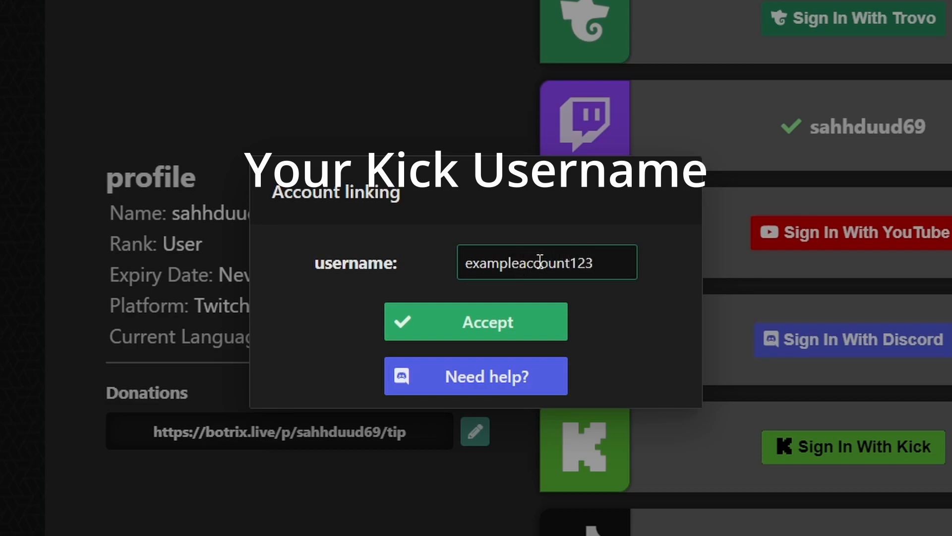
click(495, 330)
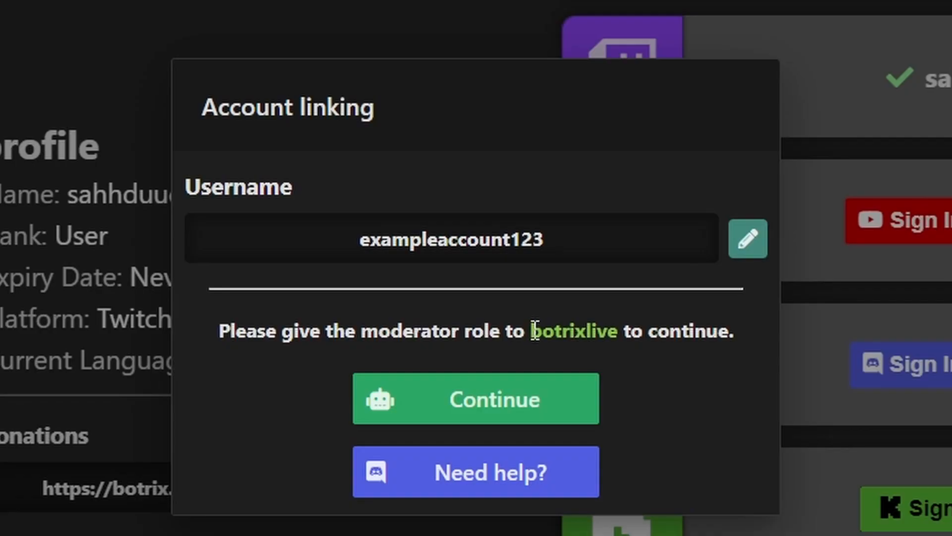
Copy the bot name botrixlive from the linking dialog and add that account as a moderator of the Kick channel.
drag(500, 292, 536, 292)
key(ctrl+c)
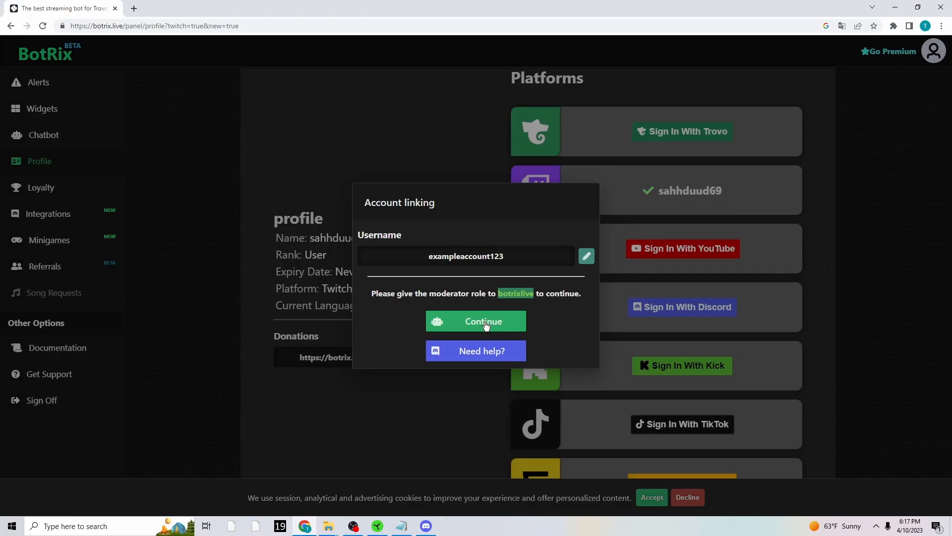
click(485, 323)
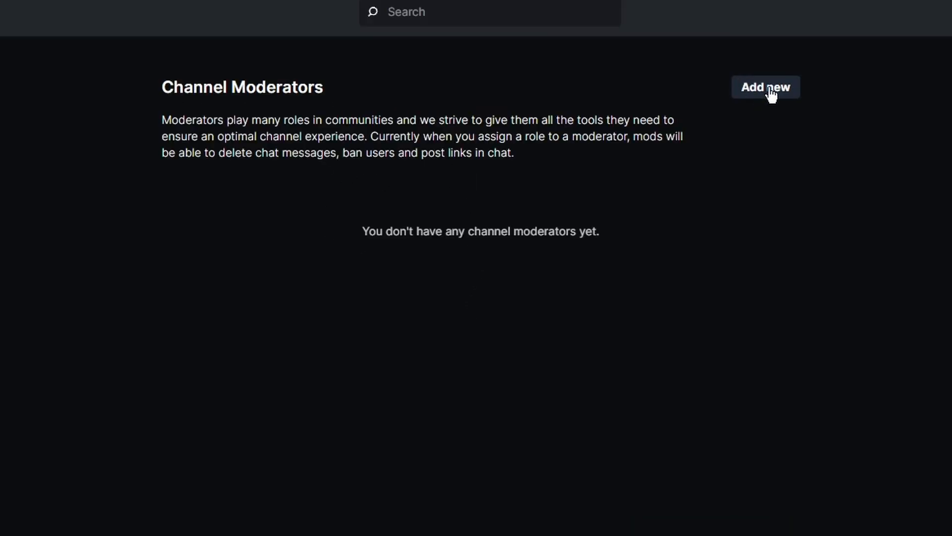
click(711, 98)
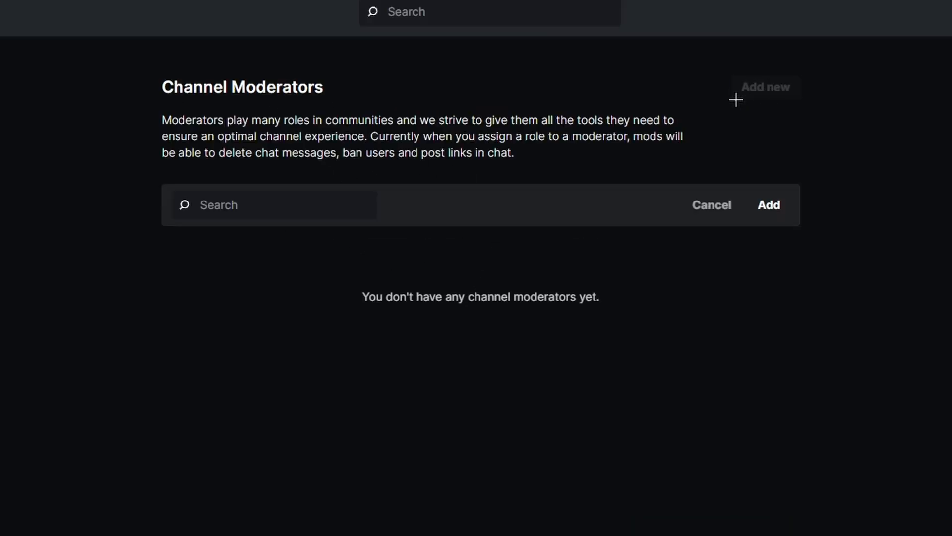
click(377, 168)
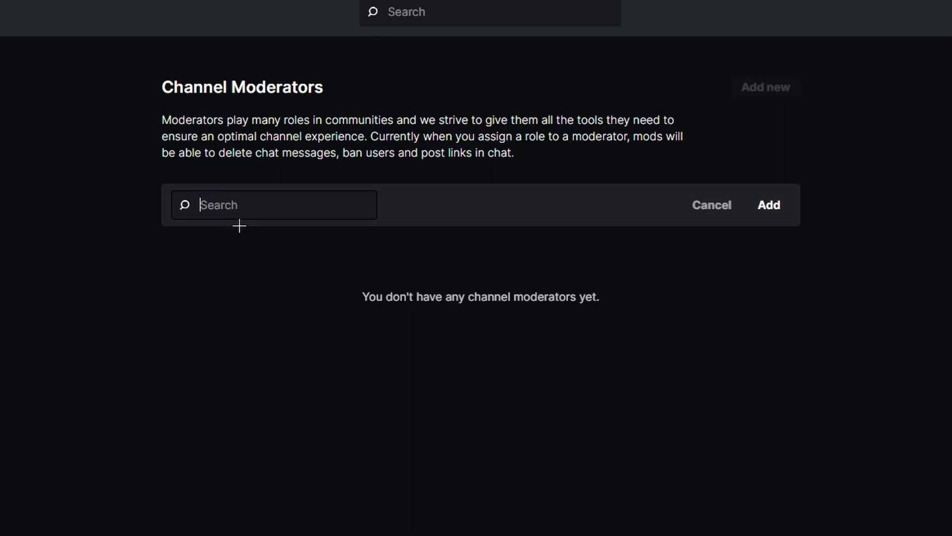
key(ctrl+v)
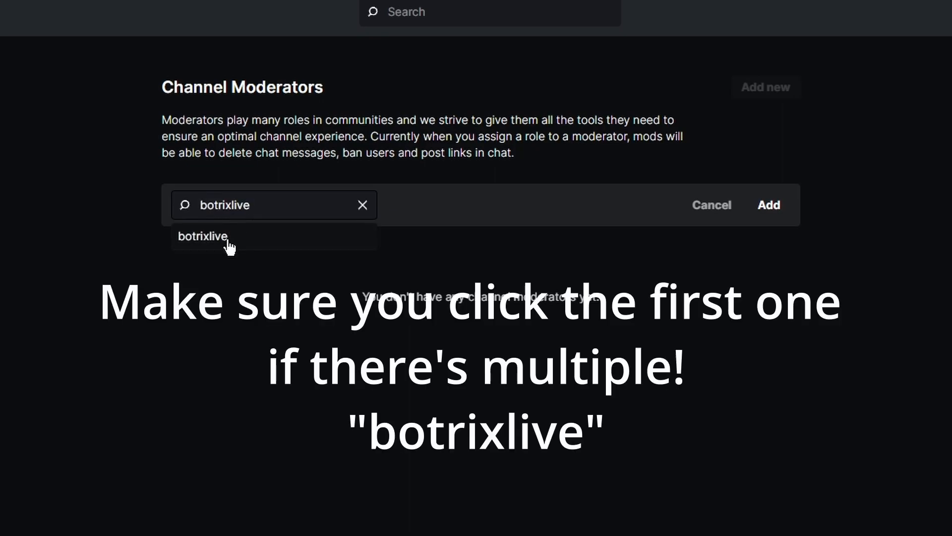
click(214, 236)
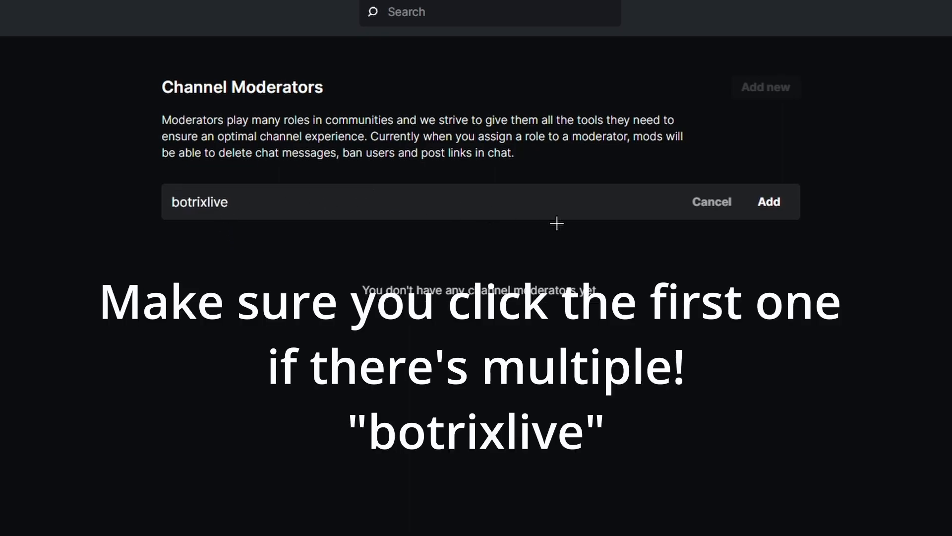
click(767, 204)
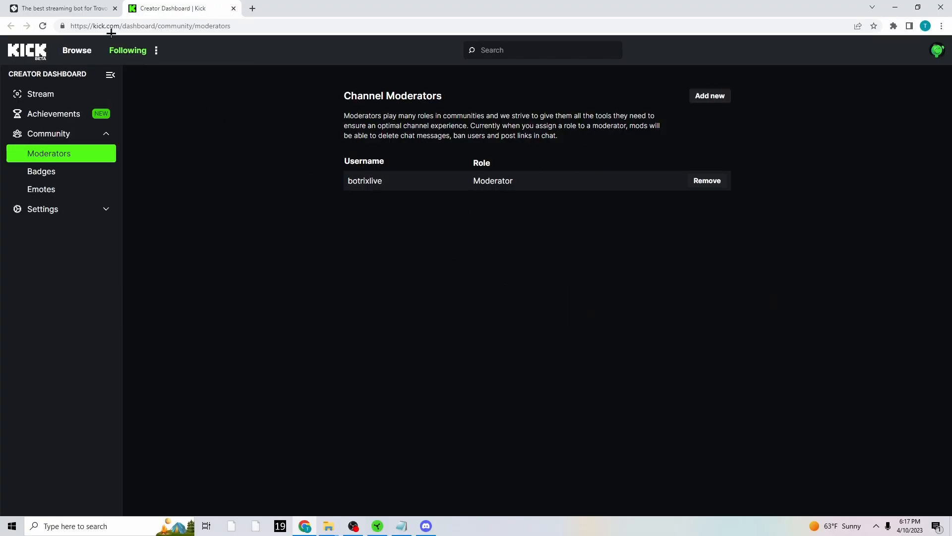
Copy the !link command with its verification code from BotRix and send it in the botrixlive Kick chatroom.
click(78, 12)
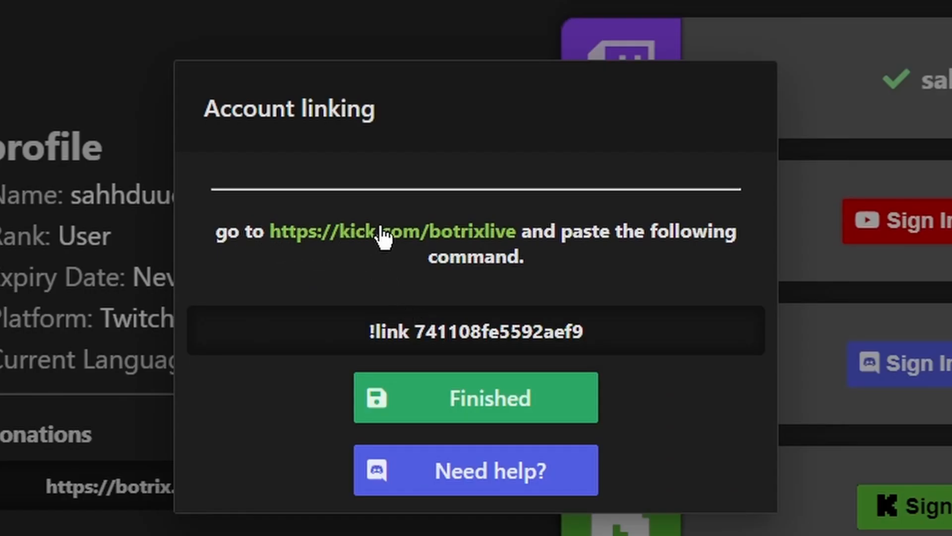
triple_click(434, 331)
drag(640, 336, 362, 344)
key(ctrl+c)
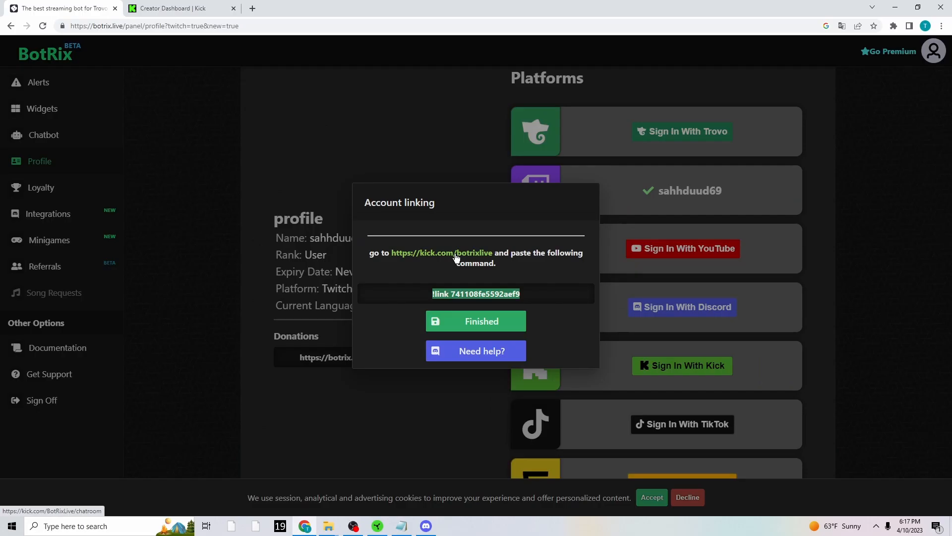
click(429, 232)
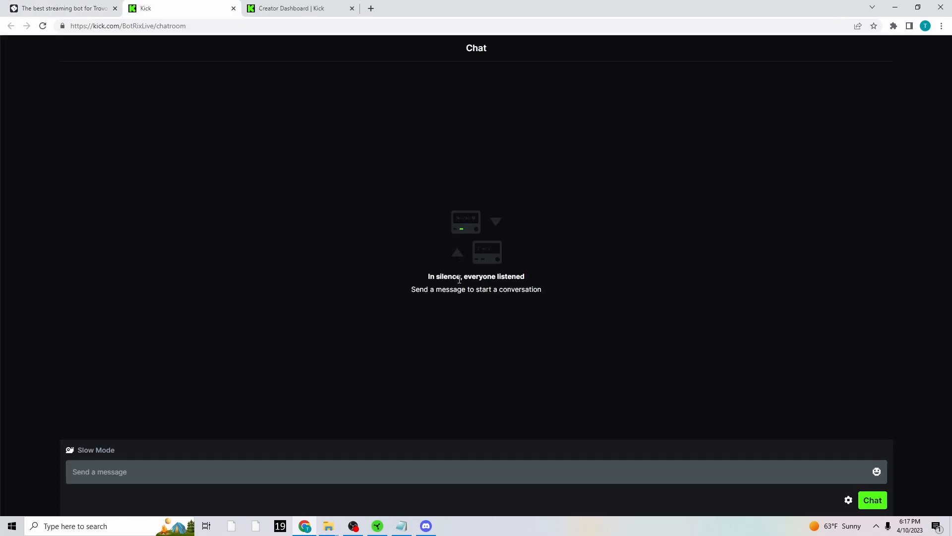
click(172, 480)
key(ctrl+v)
click(867, 505)
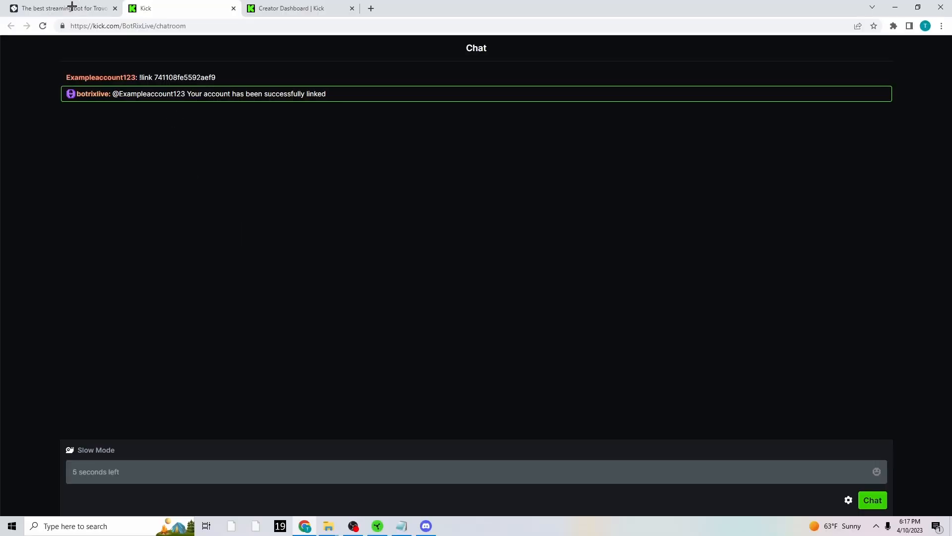
Finish the account linking in BotRix and switch the managed profile to the linked Kick account.
click(72, 7)
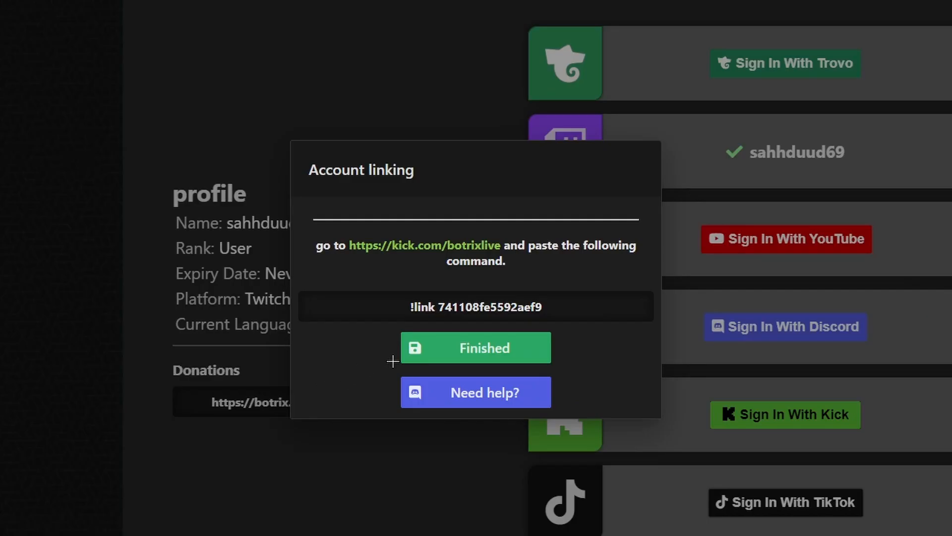
click(444, 350)
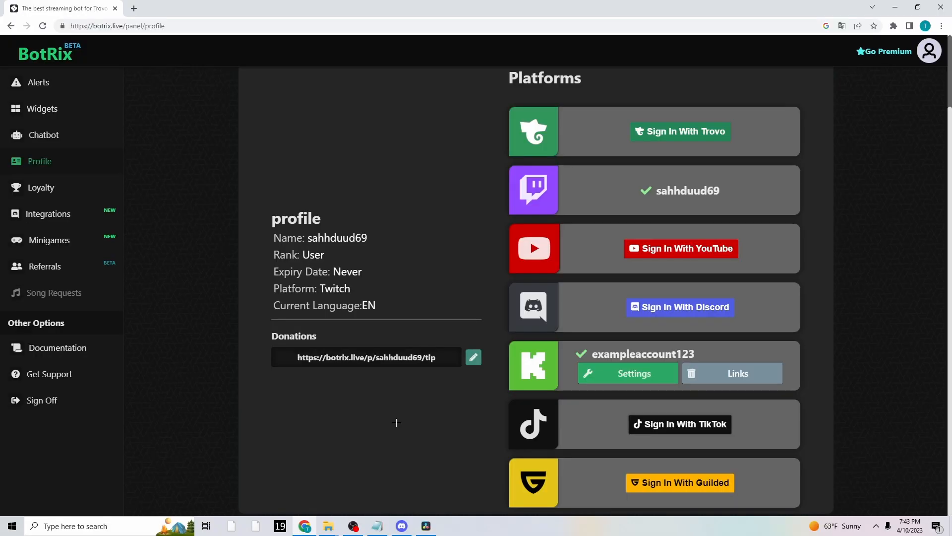
click(622, 377)
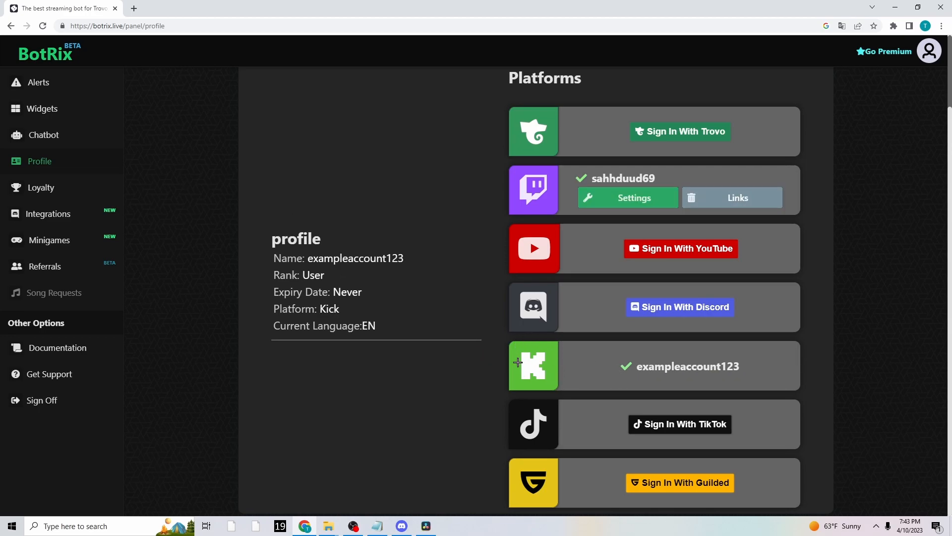
Review the Followers alert options from style down to message text and save the alert settings.
click(66, 90)
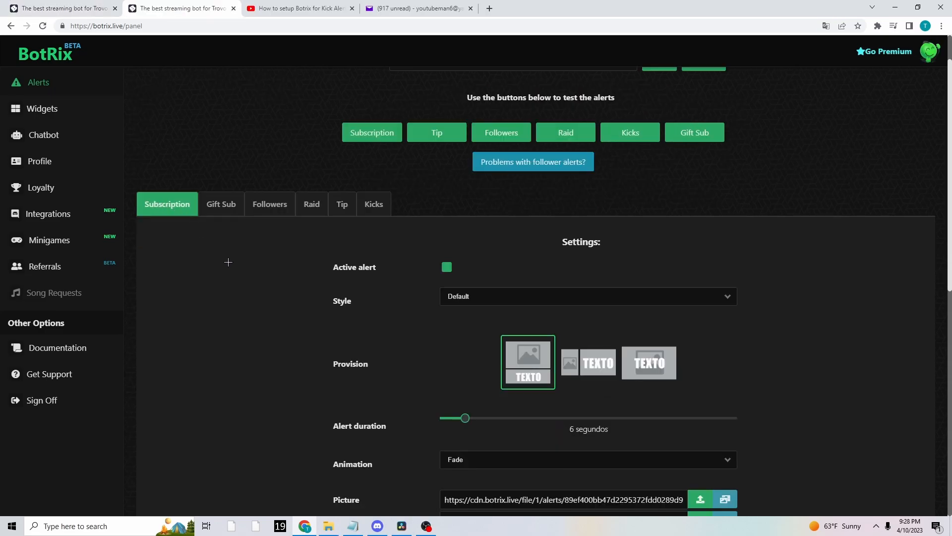
click(263, 211)
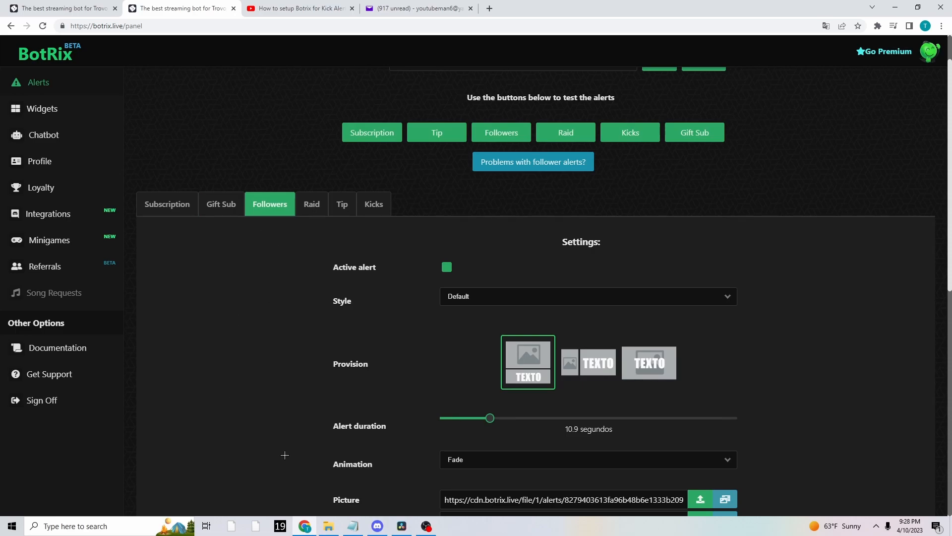
scroll(284, 360, down, 1)
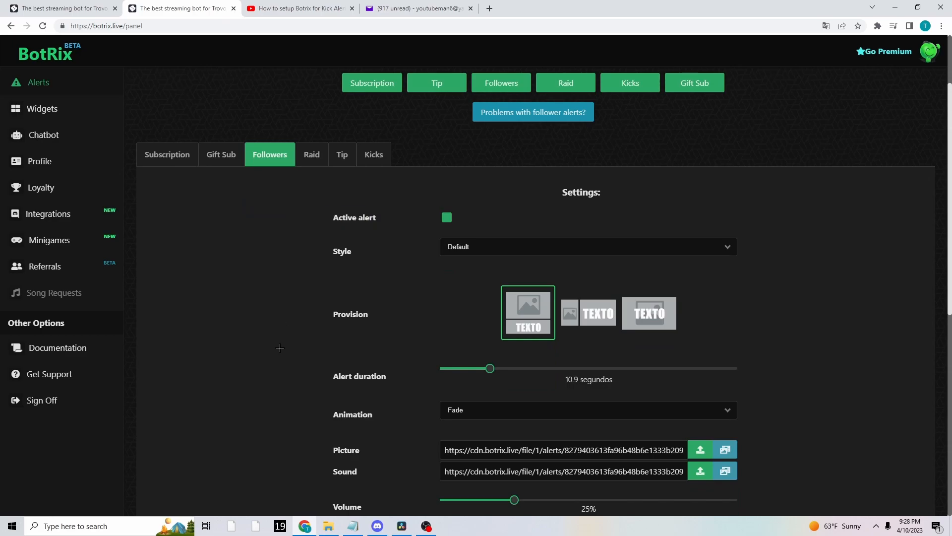
scroll(277, 348, down, 3)
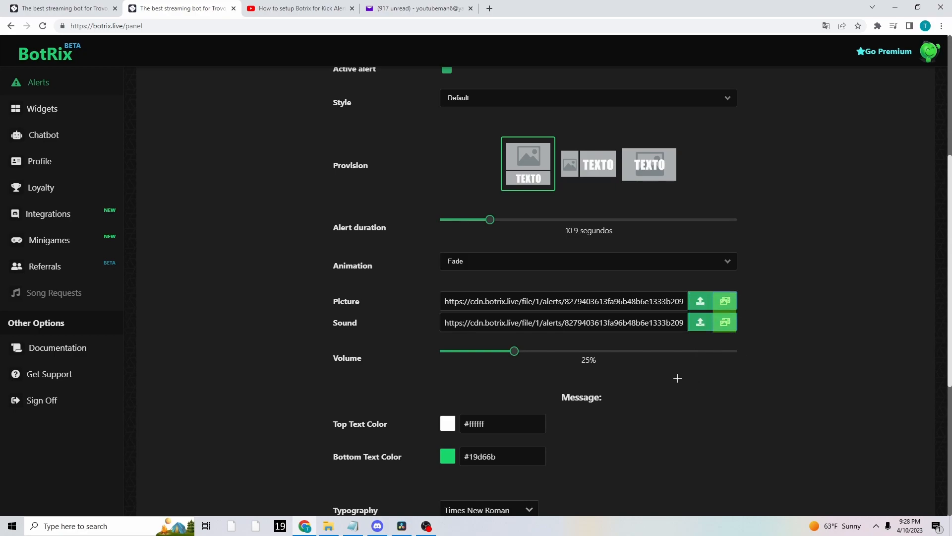
scroll(658, 387, down, 3)
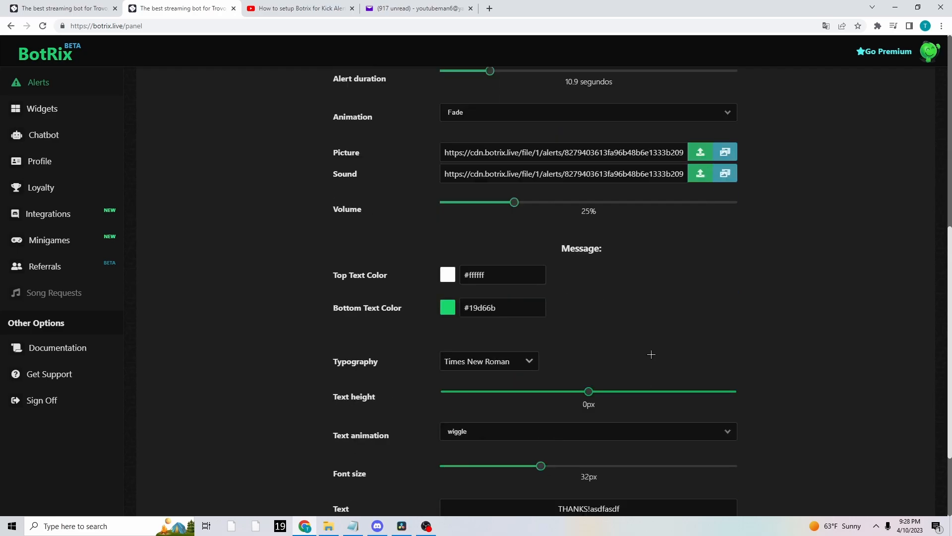
scroll(562, 272, down, 3)
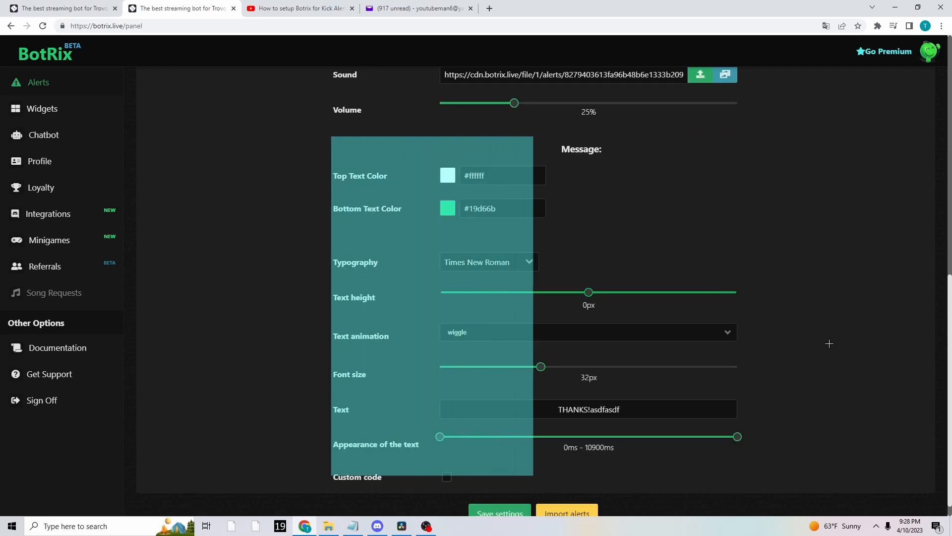
click(501, 504)
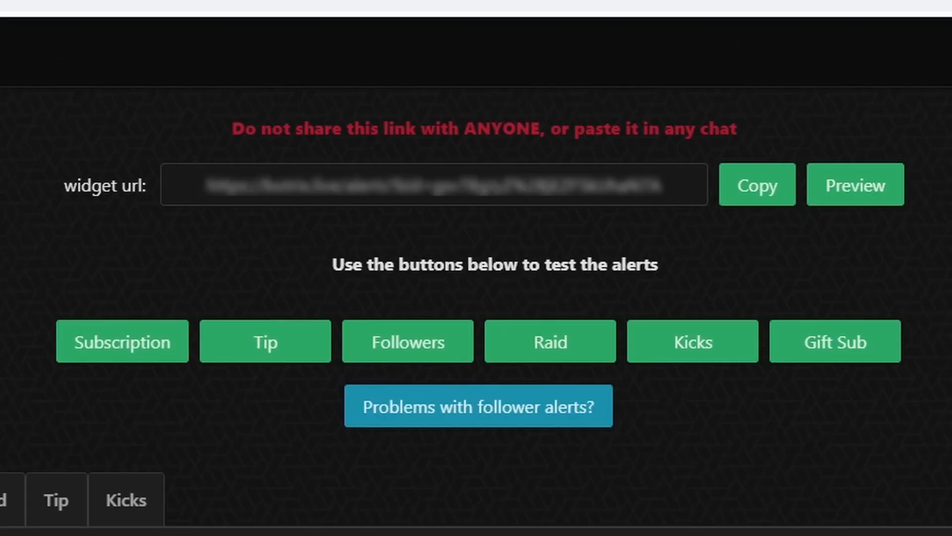
Copy the private alerts widget URL from BotRix, switch to OBS and add a new Browser source using that URL.
click(774, 187)
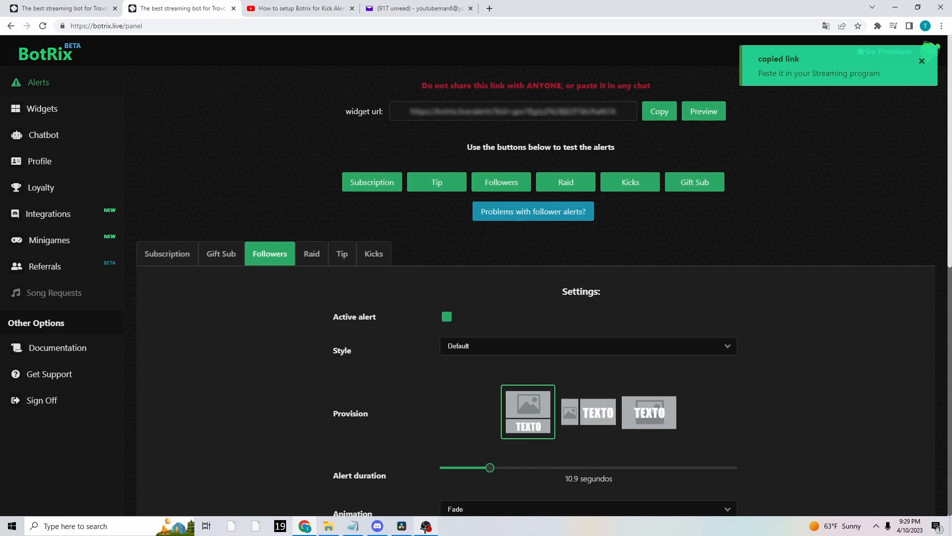
click(426, 526)
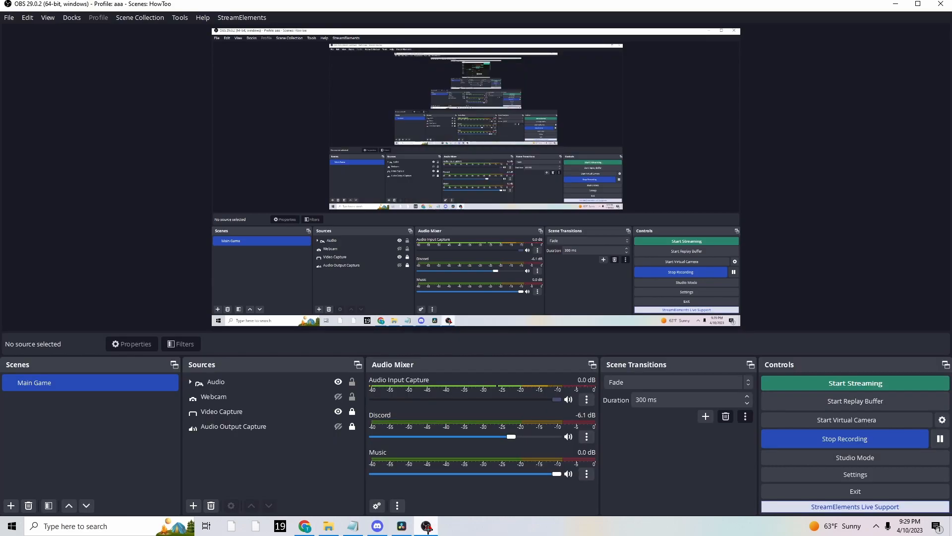
click(230, 460)
right_click(235, 458)
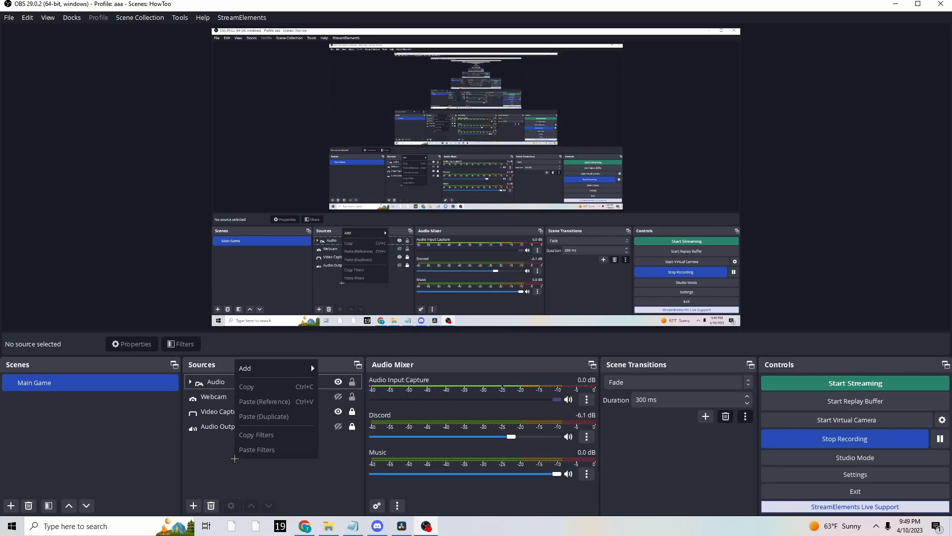
mouse_move(268, 368)
click(330, 342)
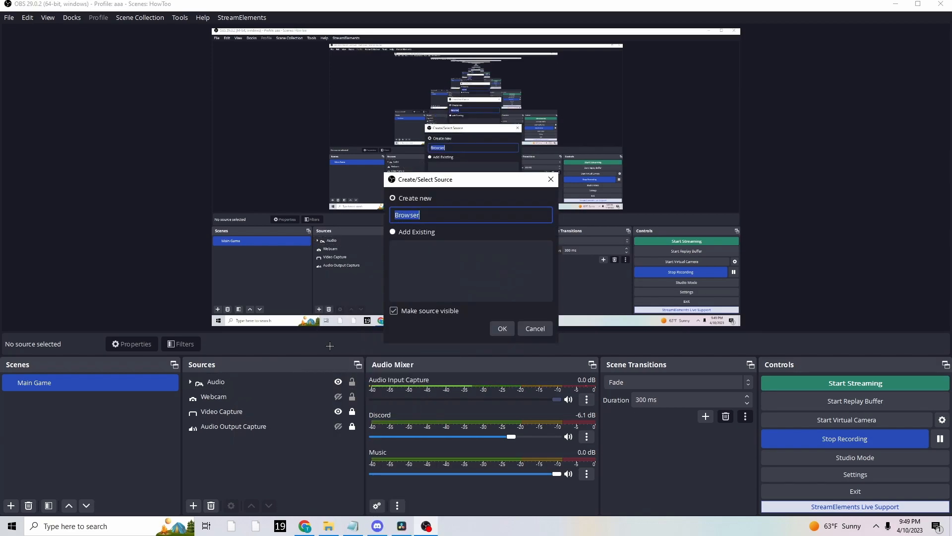
click(502, 327)
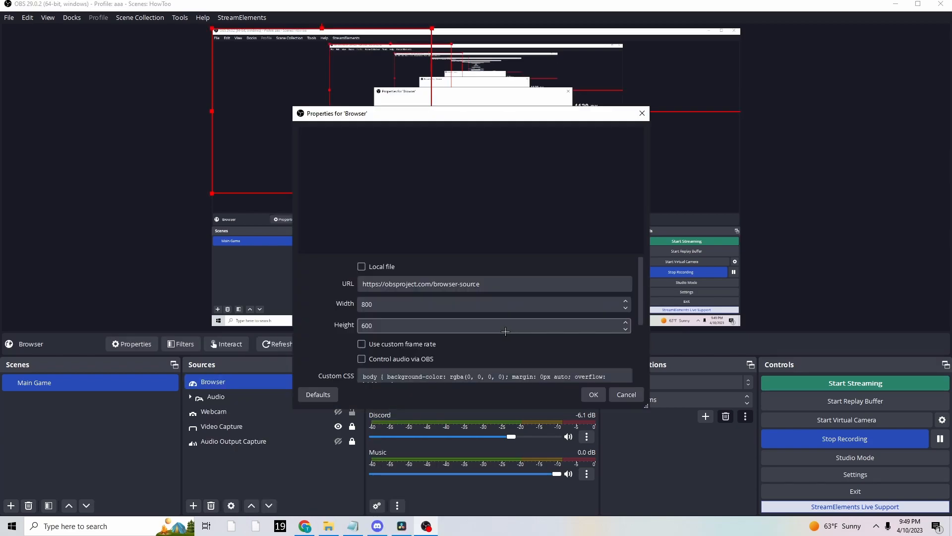
key(ctrl+a)
key(ctrl+v)
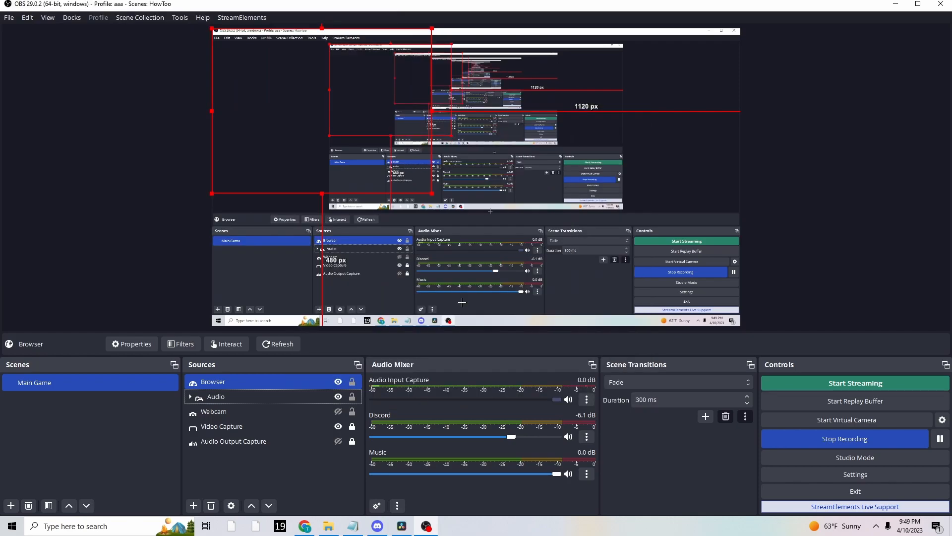
Move and enlarge the Browser source in the OBS preview, about 304 px from the canvas's left edge and 157 px from its top.
click(341, 419)
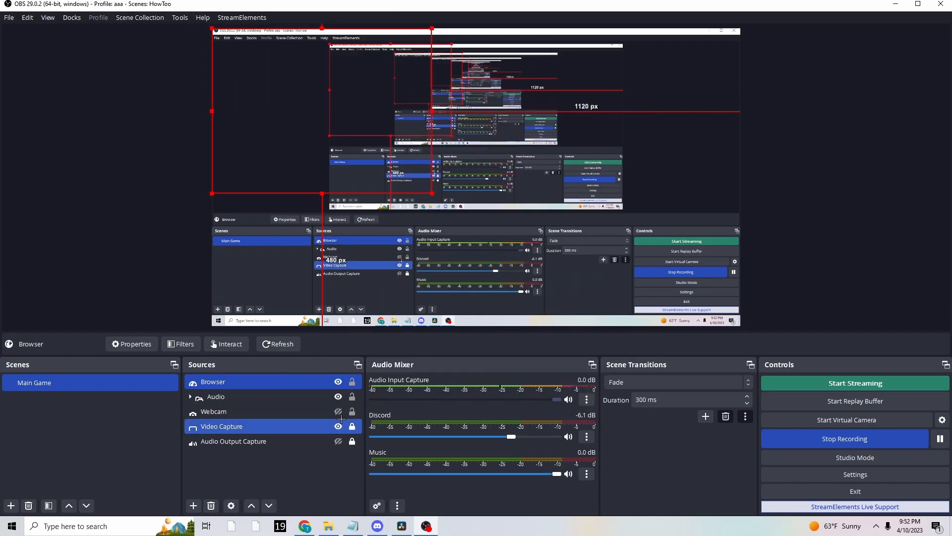
ctrl+click(335, 419)
drag(323, 121, 453, 178)
drag(362, 240, 309, 489)
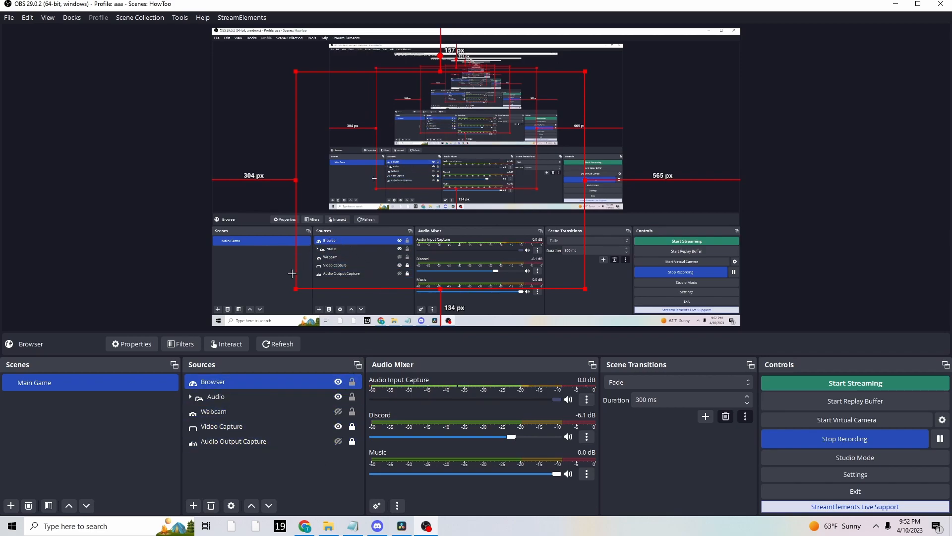
Send a test Followers alert from BotRix and check how it plays in the OBS preview.
click(304, 525)
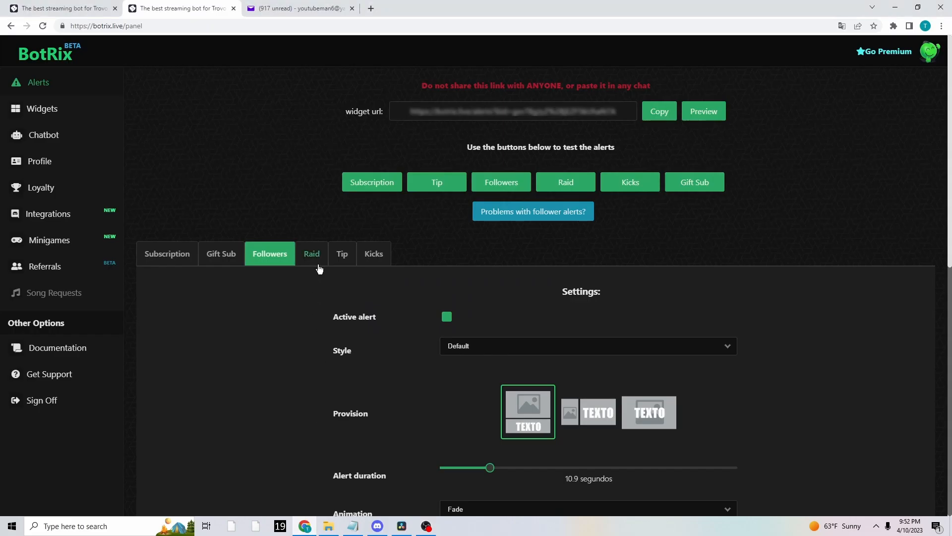
click(512, 188)
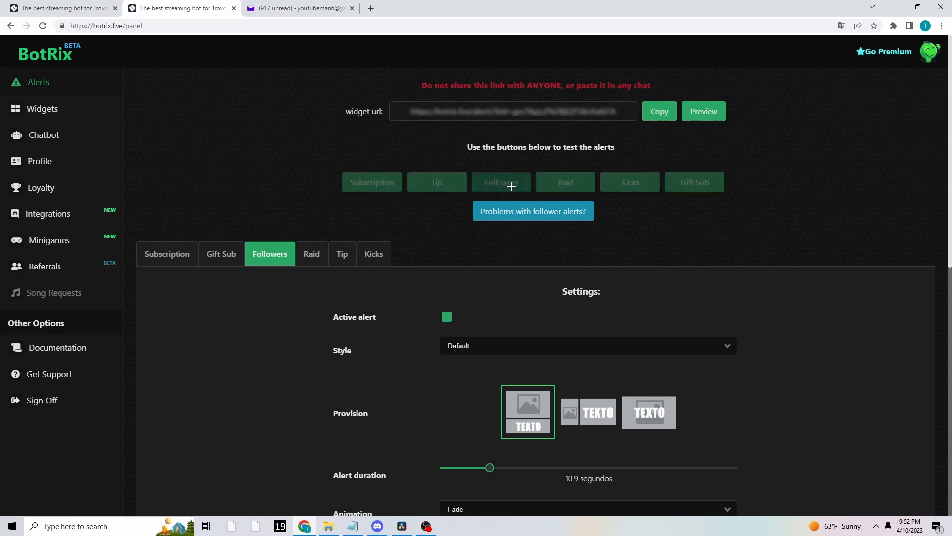
key(alt+Tab)
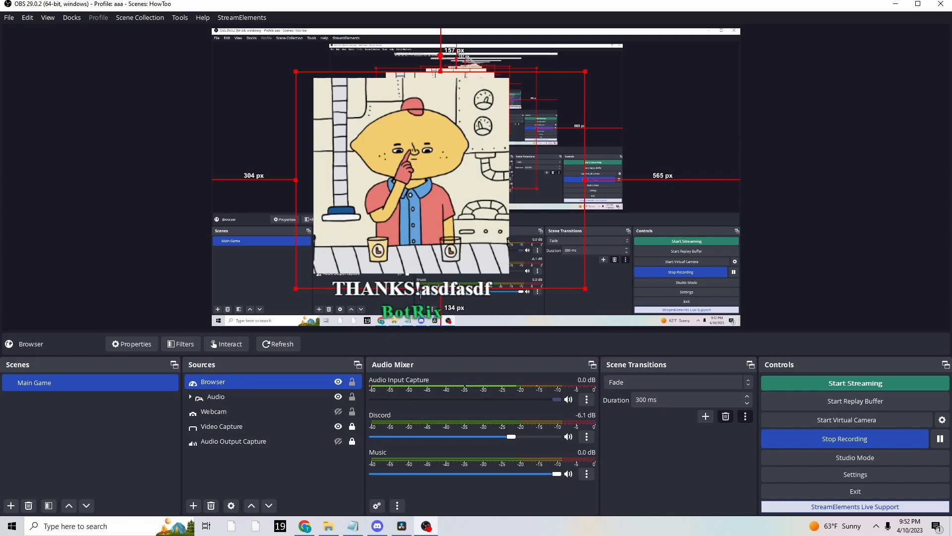
key(alt+Tab)
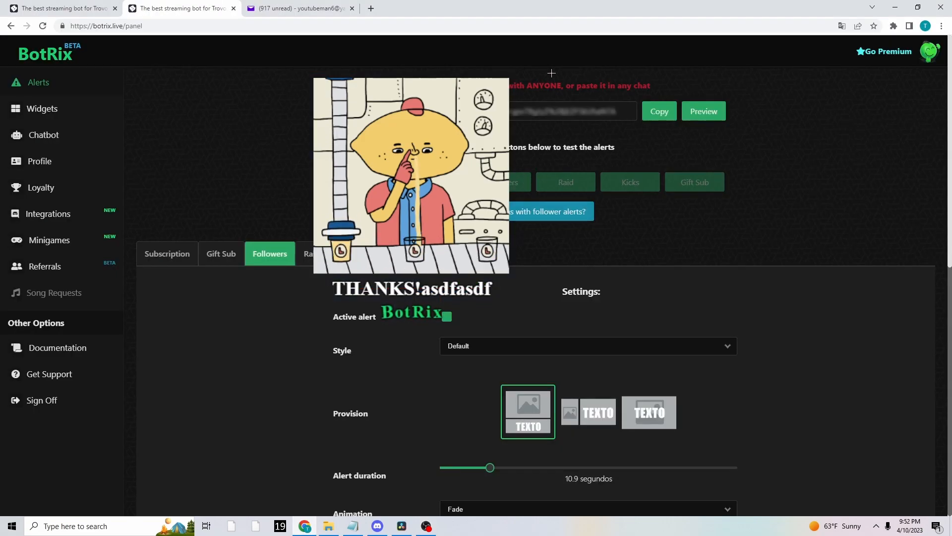
Open the BotRix alert preview in its own window, move it aside and test the Followers alert again.
click(704, 111)
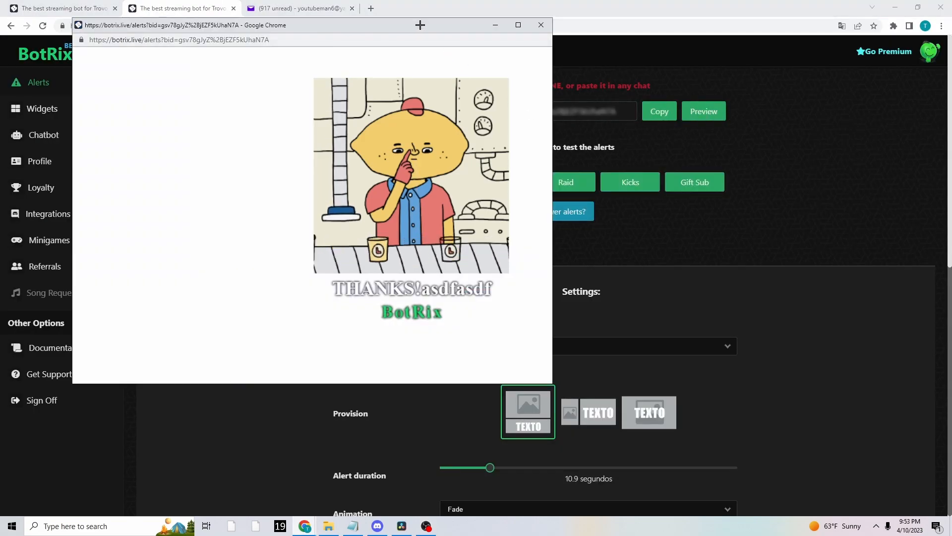
drag(421, 25, 300, 42)
click(496, 182)
click(305, 526)
click(350, 480)
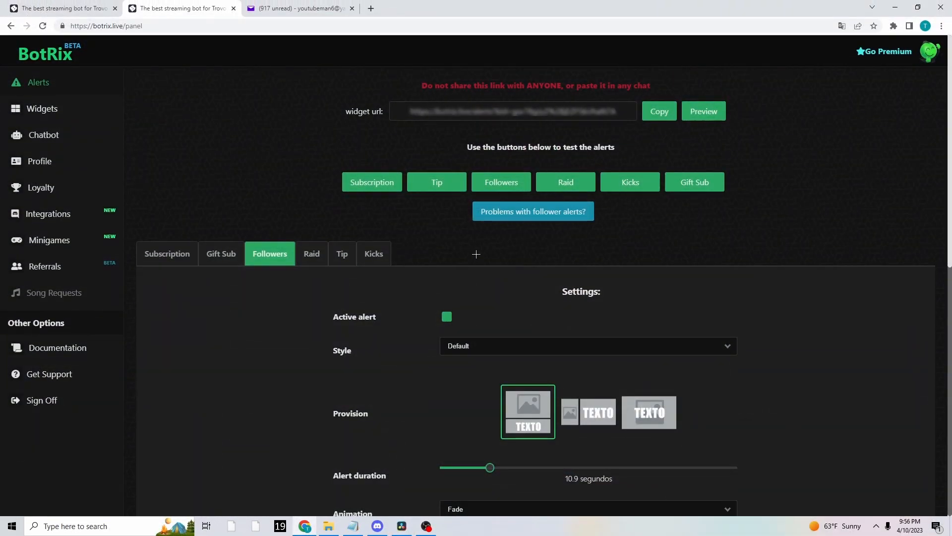
Open the BotRix help on follower alert problems and choose the browser extension instead of the default system.
click(504, 213)
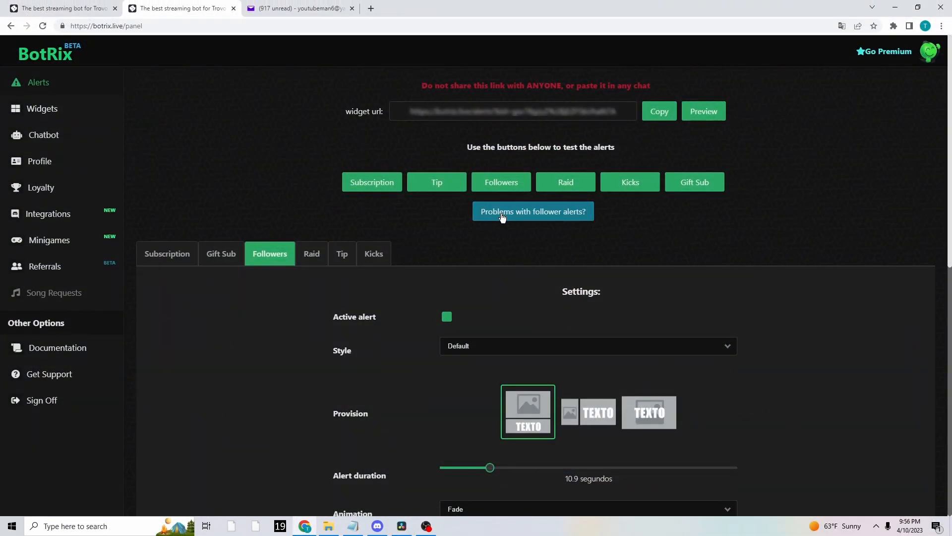
triple_click(418, 463)
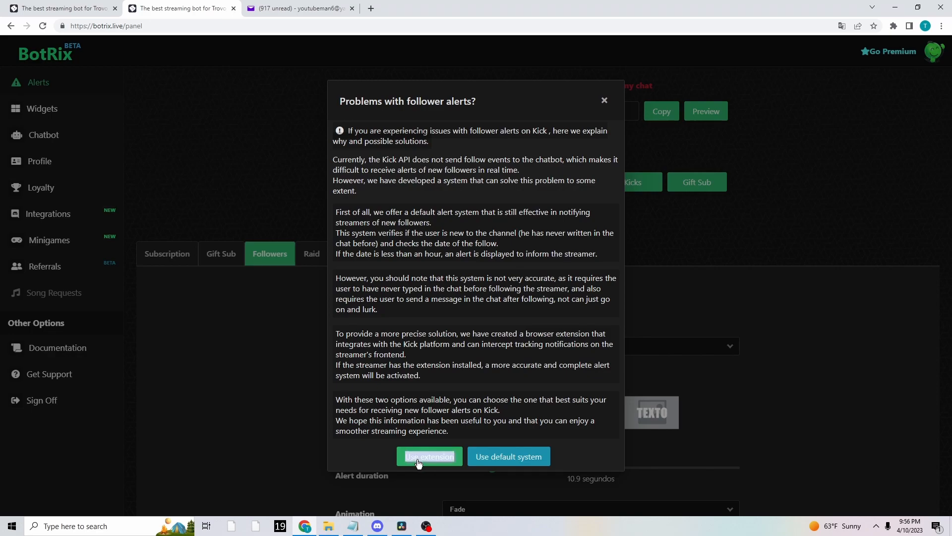
click(419, 463)
key(Return)
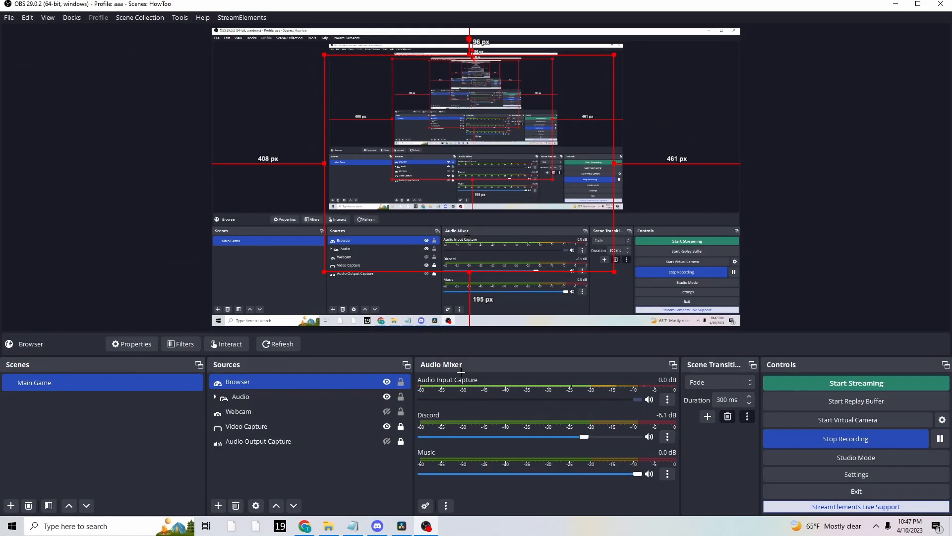
Switch from OBS back to BotRix, view the alert widget in the preview window and close it.
click(306, 526)
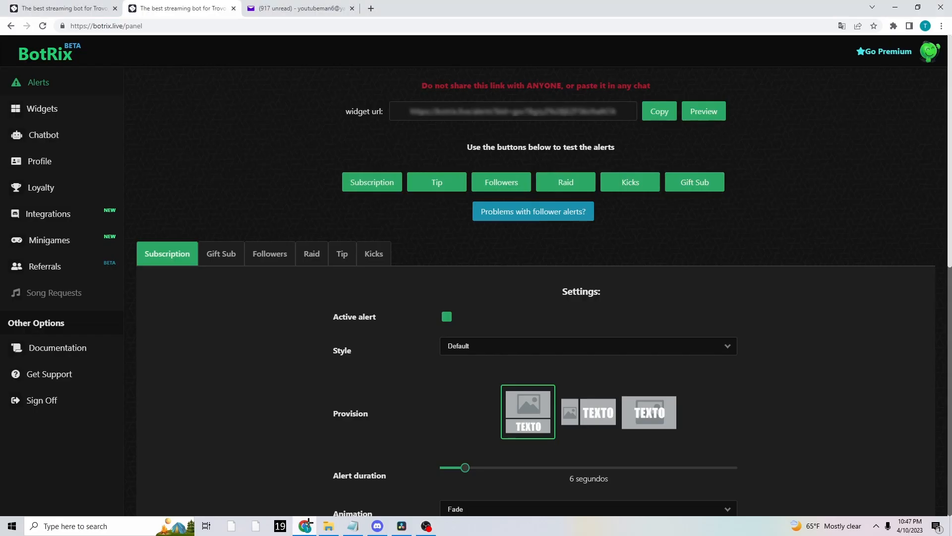
click(690, 119)
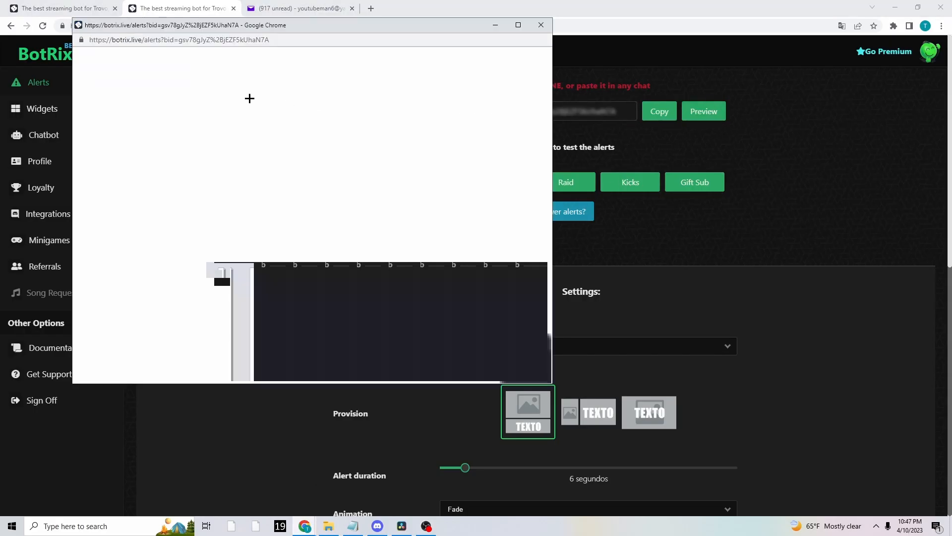
click(541, 24)
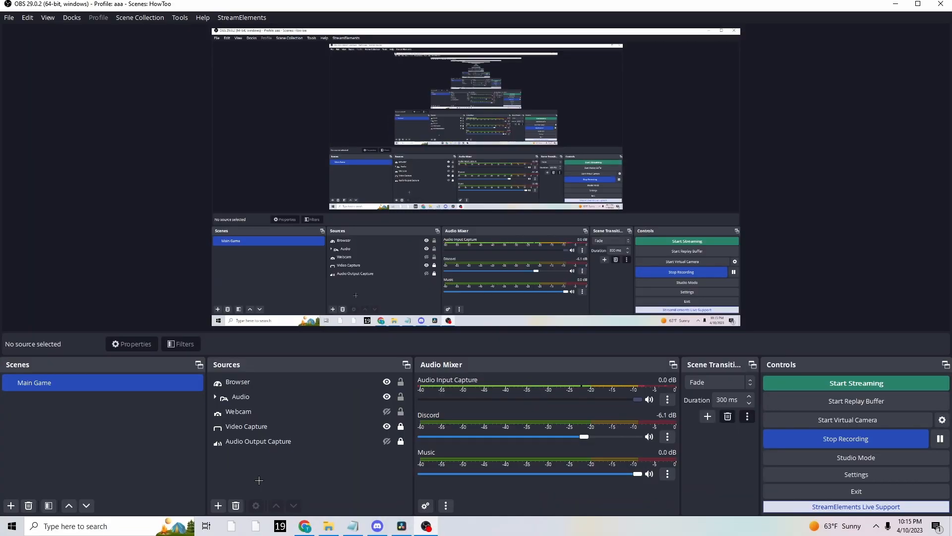
Review the Browser source's properties in OBS down to the page cache refresh option and accept the dialog.
double_click(243, 381)
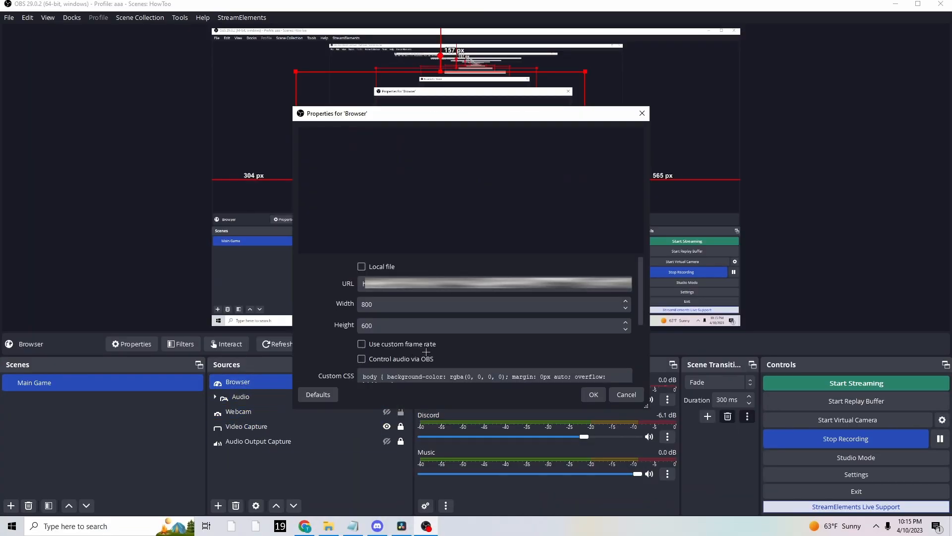
scroll(486, 350, down, 2)
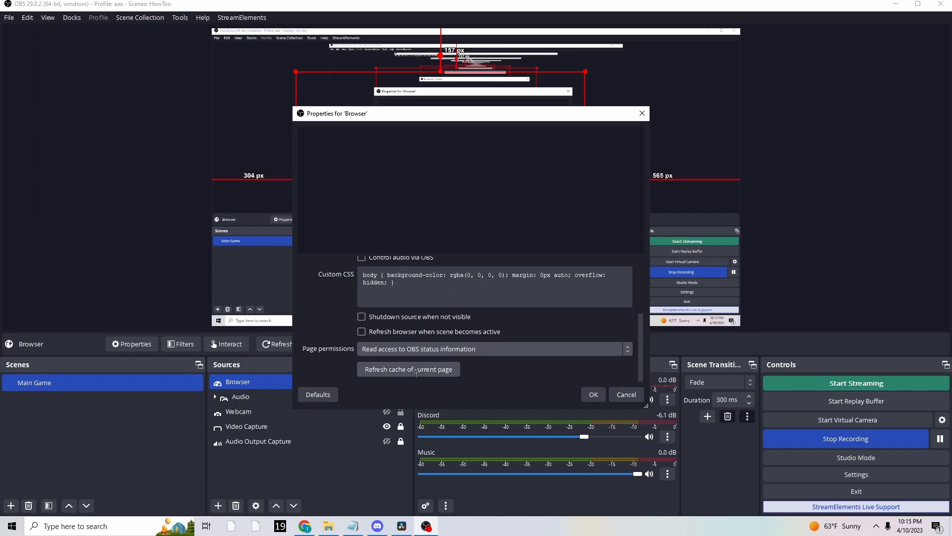
click(597, 394)
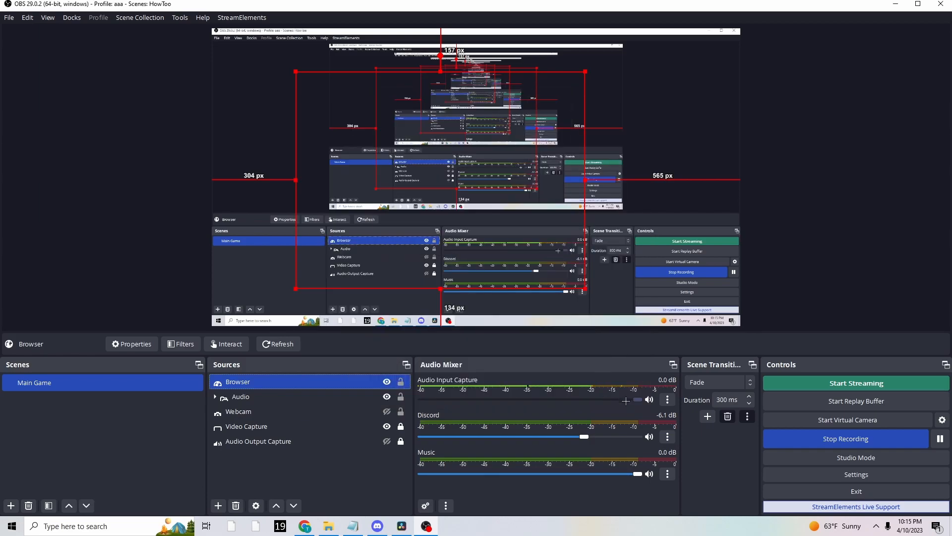